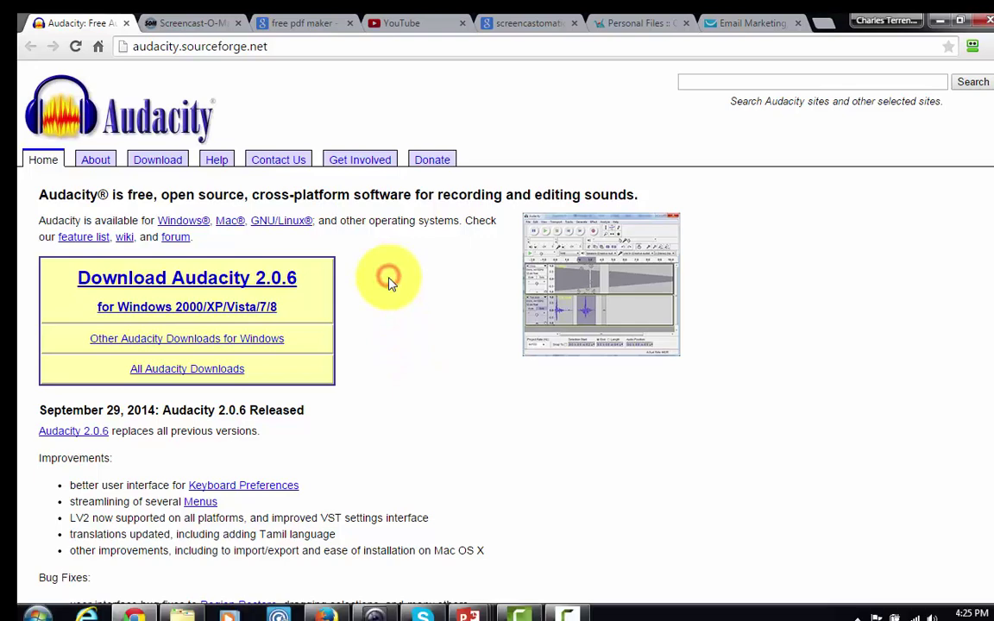
# Step: Switch to the Screencast-O-Matic home page tab in Chrome
pyautogui.click(191, 21)
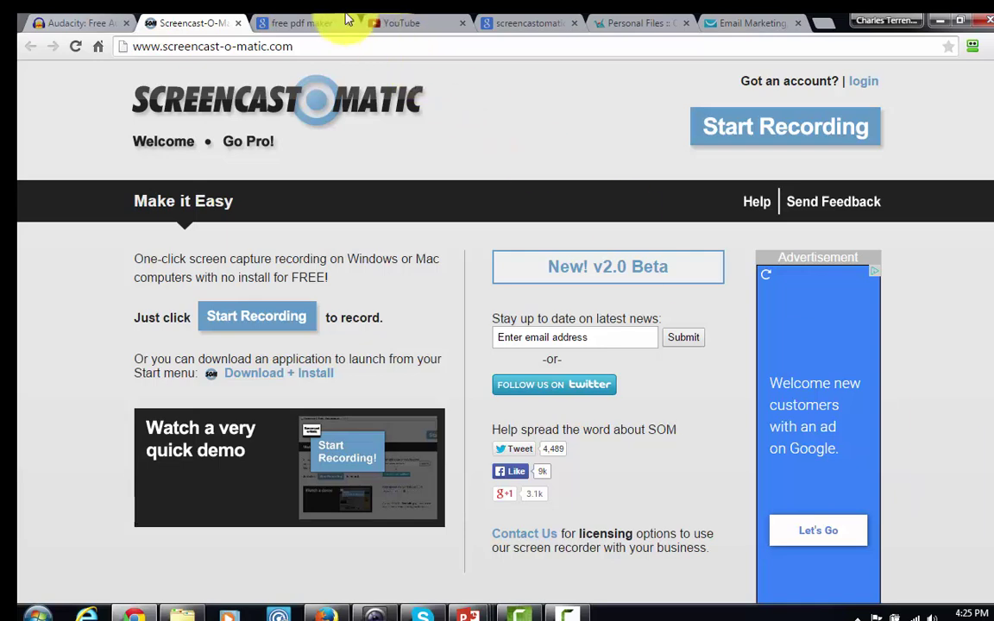
# Step: Bring up the Google search results for 'free pdf maker'
pyautogui.click(292, 20)
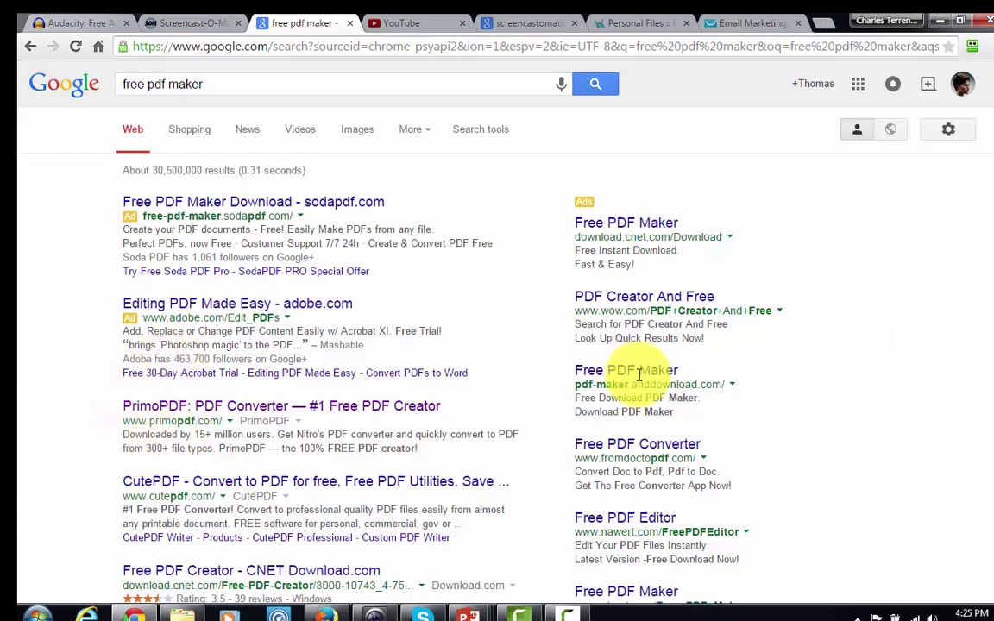
# Step: Look over the 'free pdf maker' results, then move to the YouTube home page
pyautogui.click(850, 337)
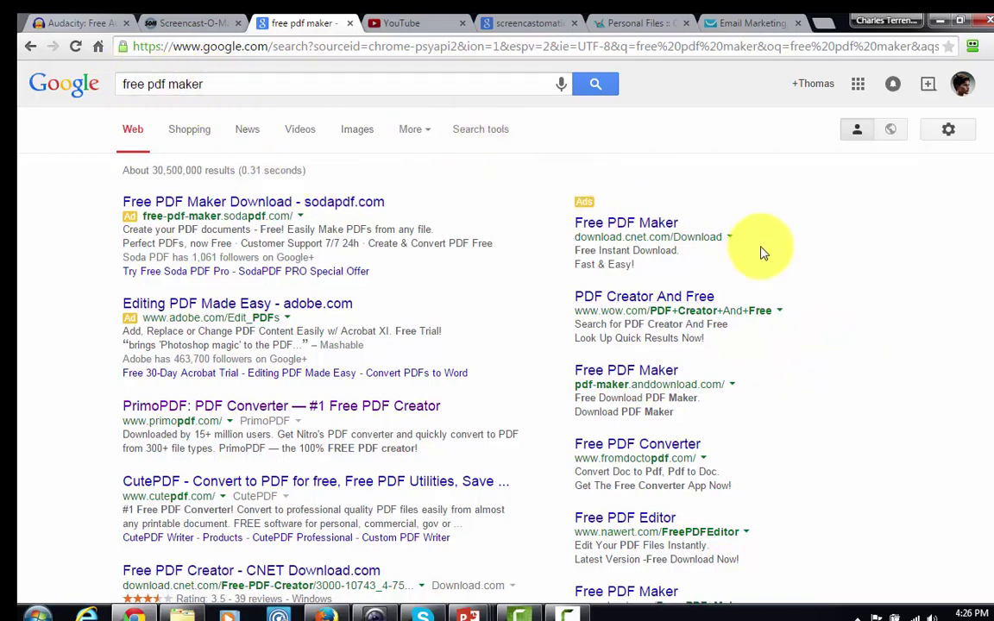
pyautogui.click(881, 326)
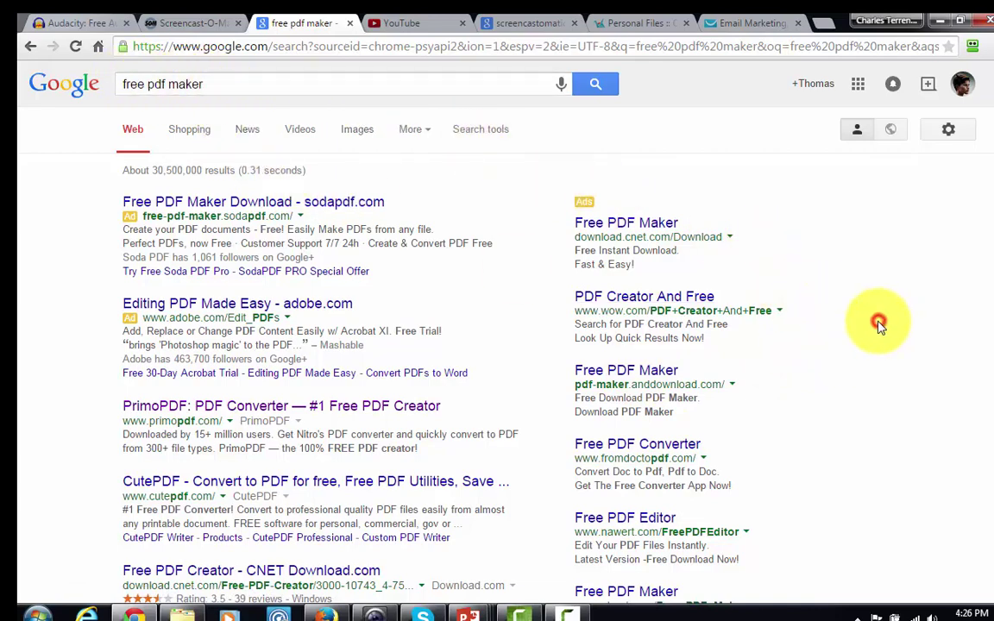
pyautogui.scroll(-2, 881, 328)
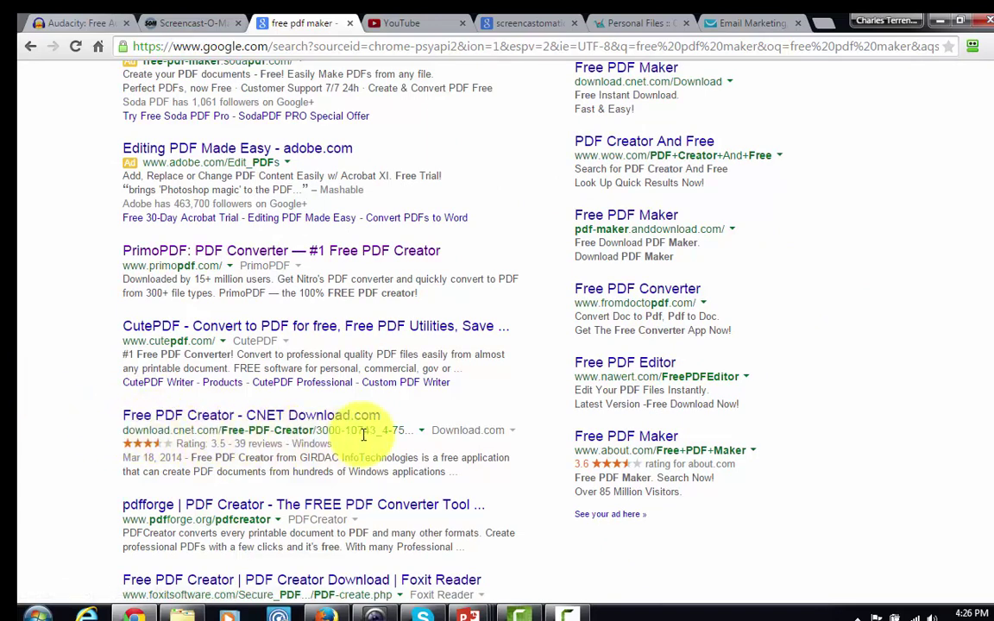
pyautogui.scroll(1, 346, 414)
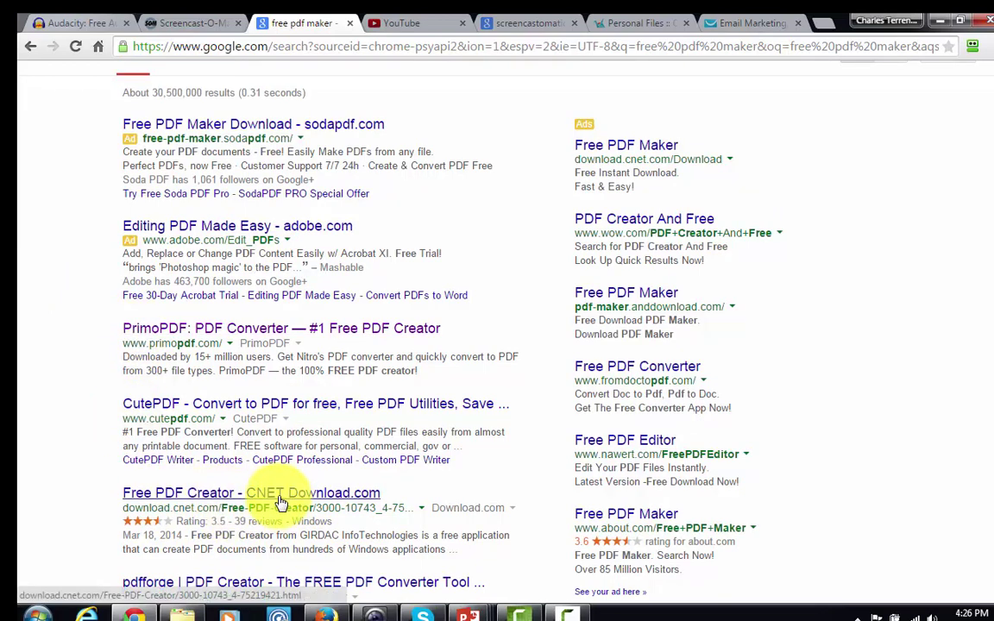
pyautogui.scroll(1, 900, 516)
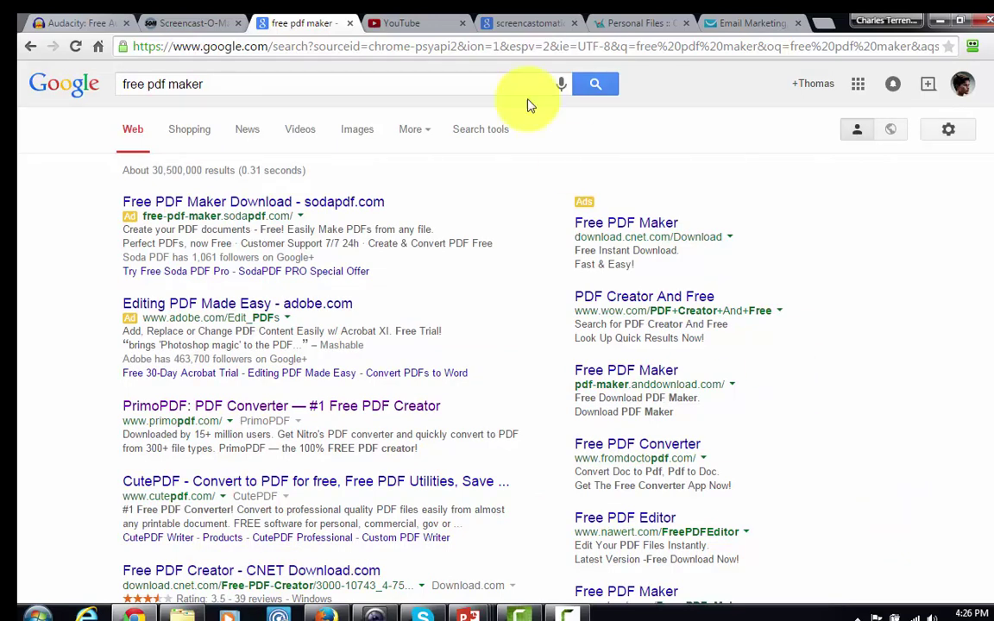
pyautogui.click(380, 22)
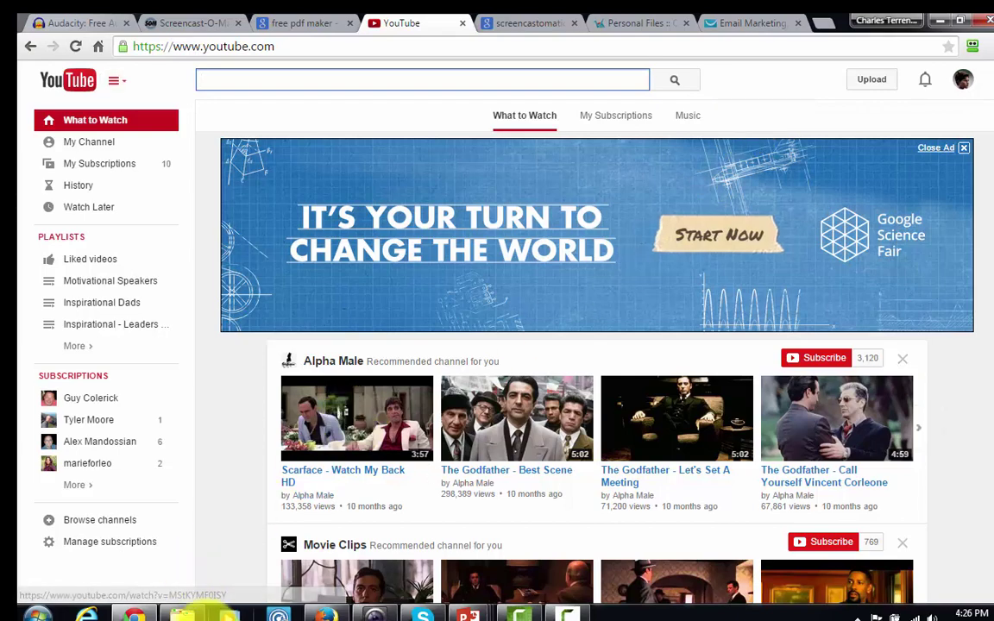
# Step: Bring the Internet Marketing folder on the Toshiba Canvio drive forward in Explorer
pyautogui.click(184, 613)
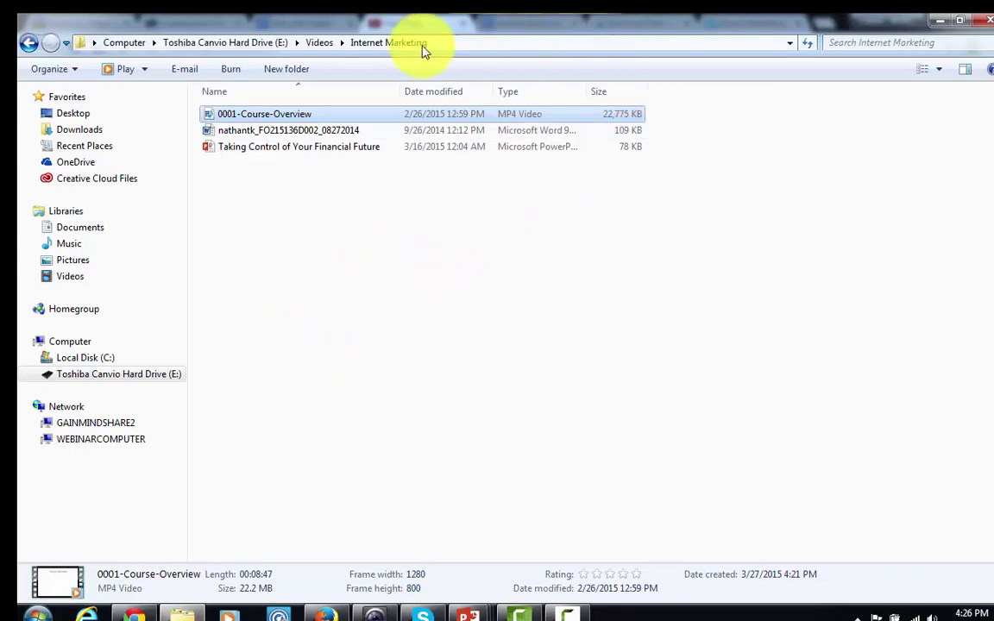
# Step: Zip the 0001-Course-Overview video into a compressed folder
pyautogui.doubleClick(285, 118)
pyautogui.rightClick(285, 118)
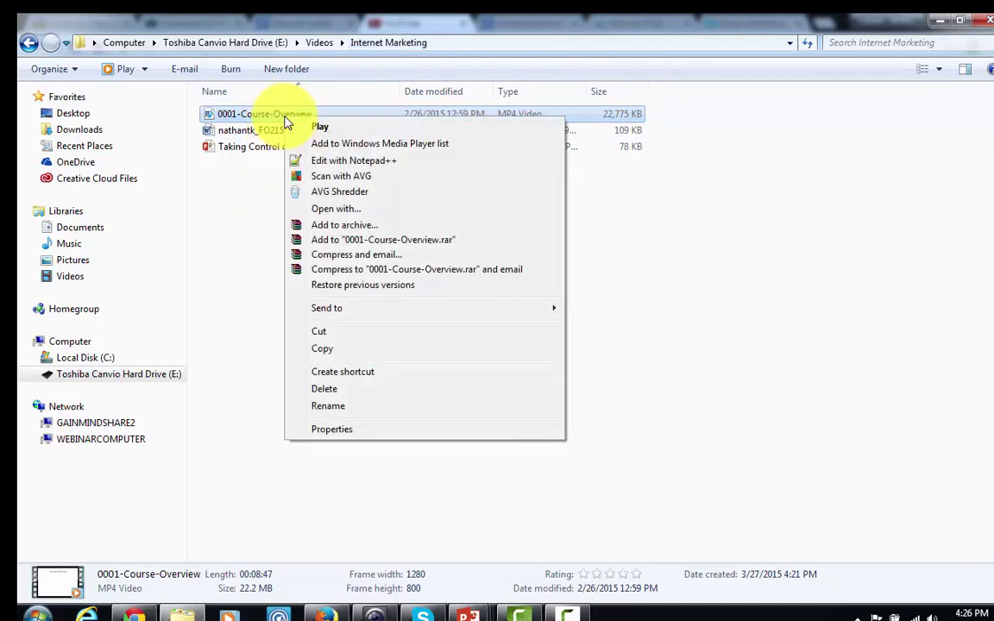
pyautogui.moveTo(377, 313)
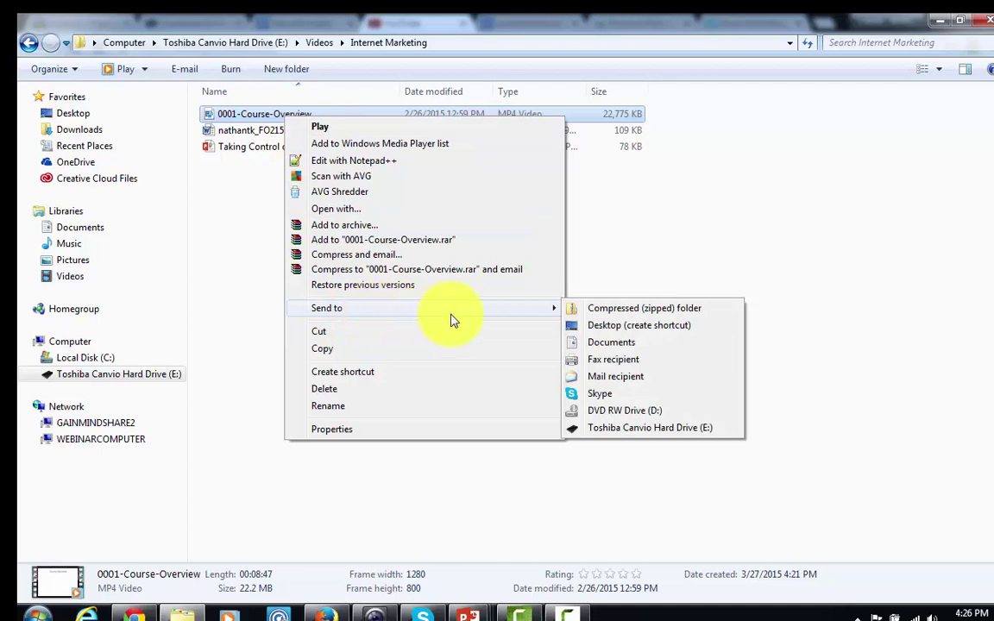
pyautogui.click(604, 313)
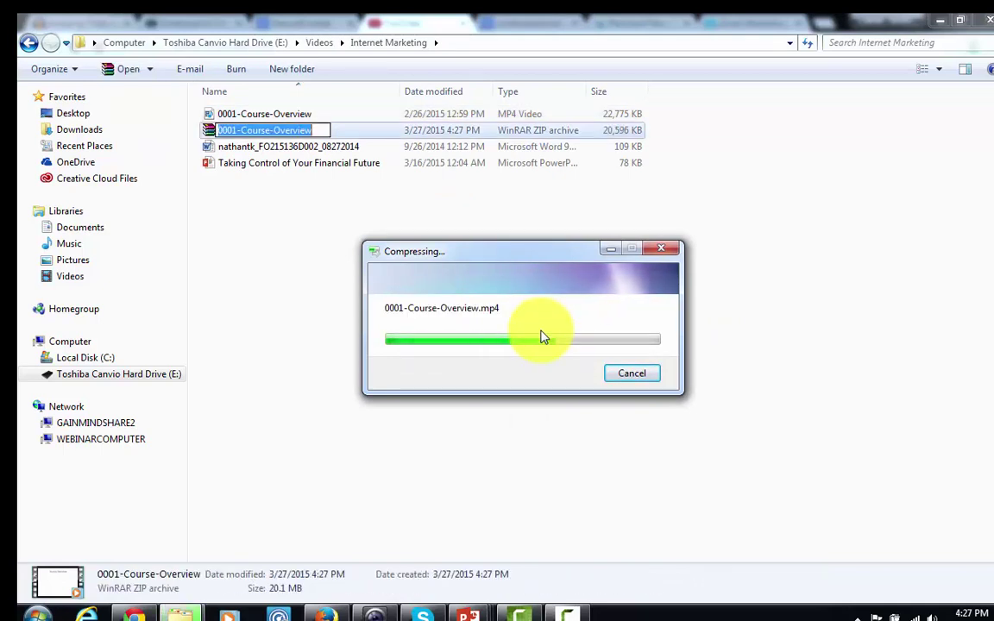
# Step: Zip the Word document into a compressed folder with its default name
pyautogui.click(269, 150)
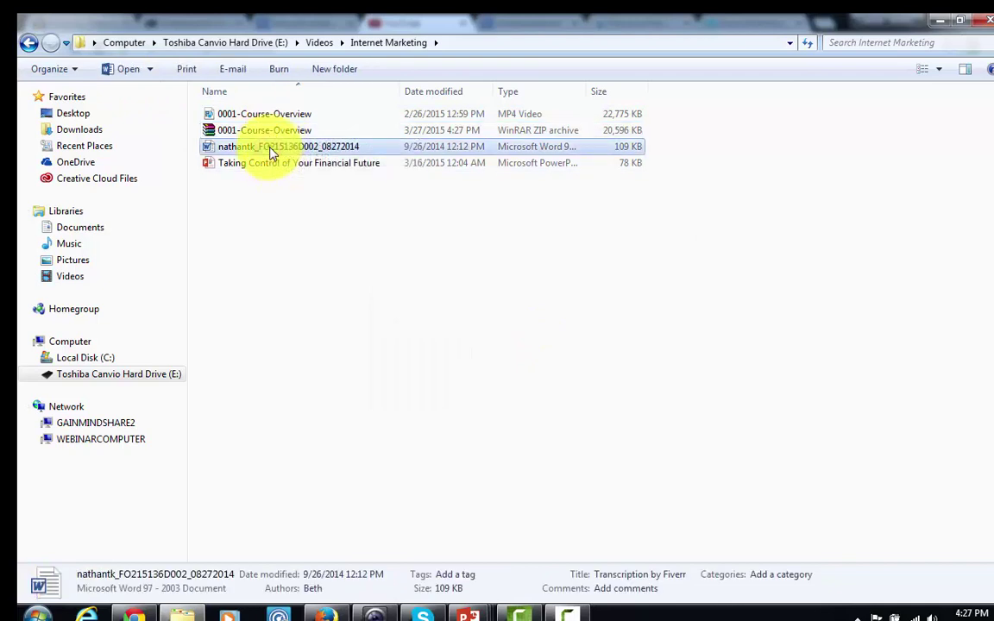
pyautogui.rightClick(271, 153)
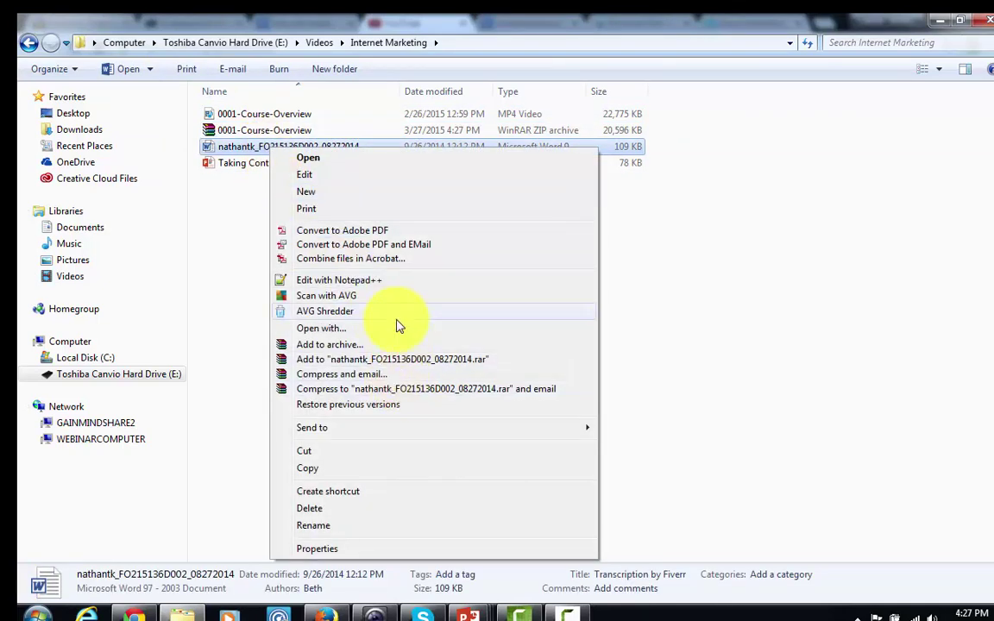
pyautogui.moveTo(436, 427)
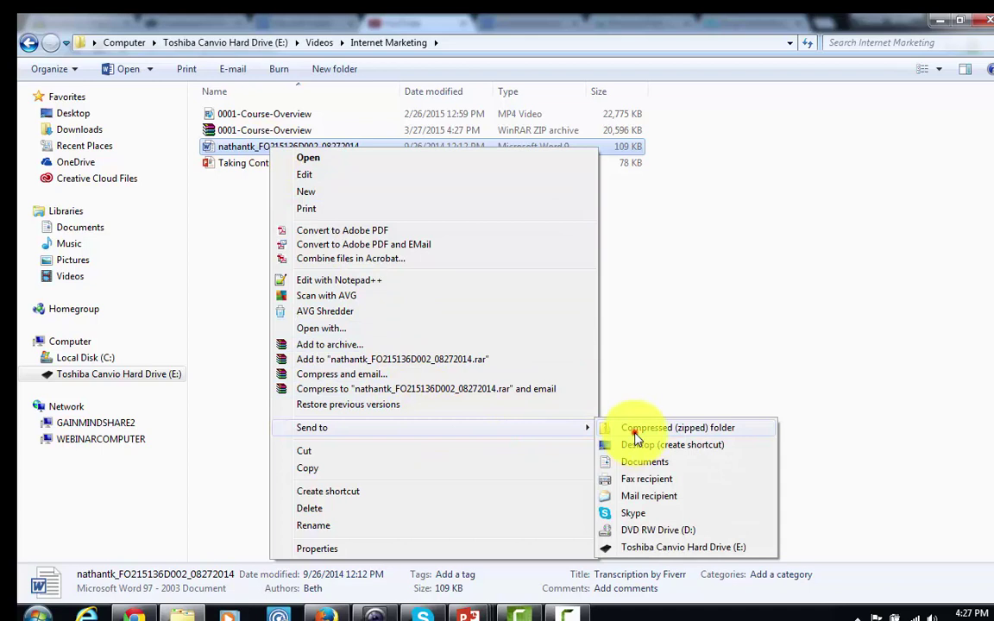
pyautogui.click(634, 433)
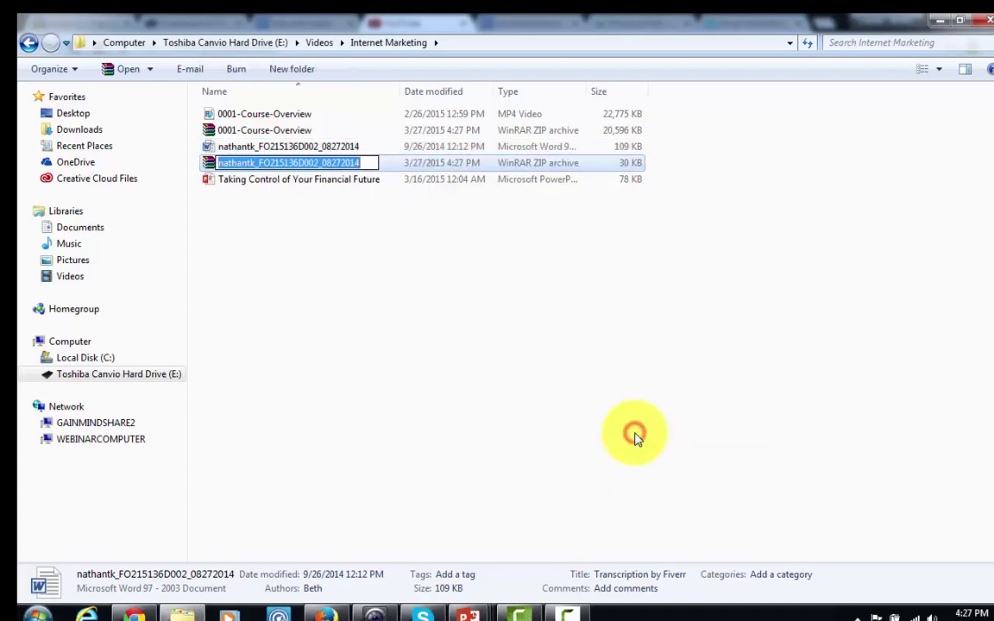
pyautogui.click(378, 319)
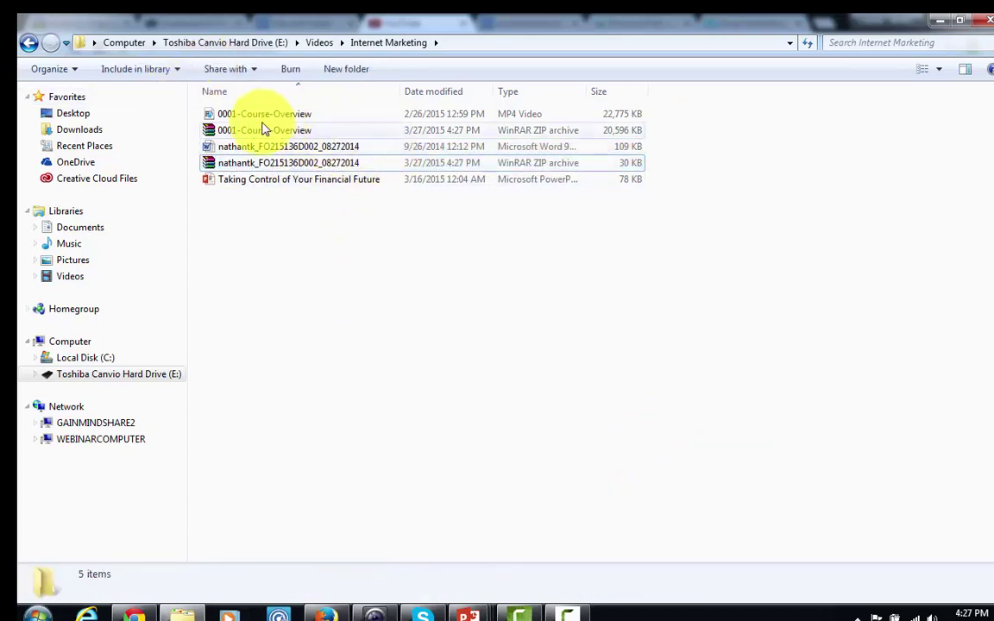
# Step: Zip the Taking Control of Your Financial Future presentation, then shrink the window beside Copy.com
pyautogui.rightClick(289, 186)
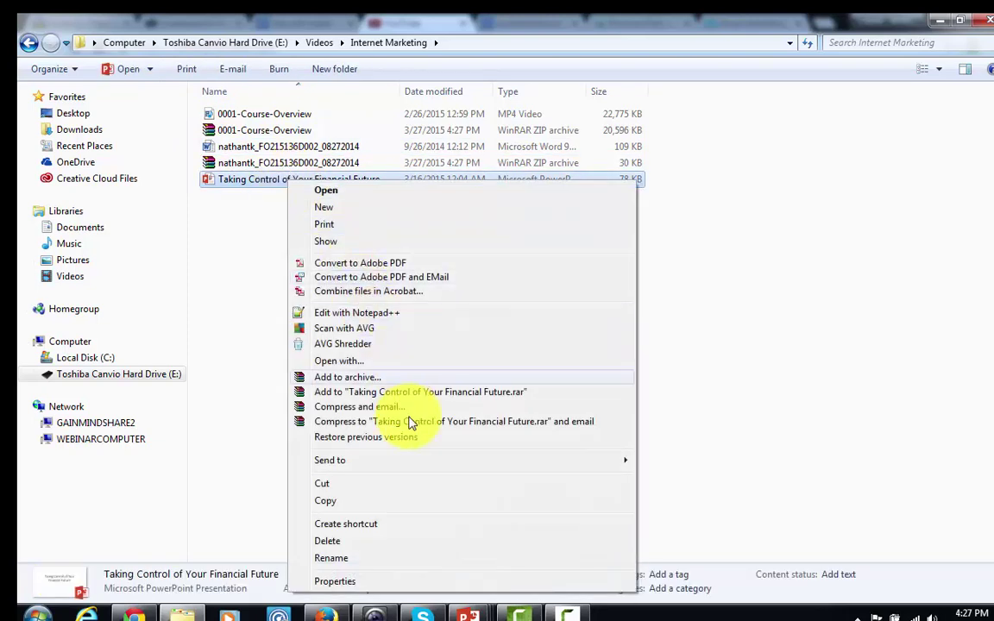
pyautogui.moveTo(461, 461)
pyautogui.click(640, 464)
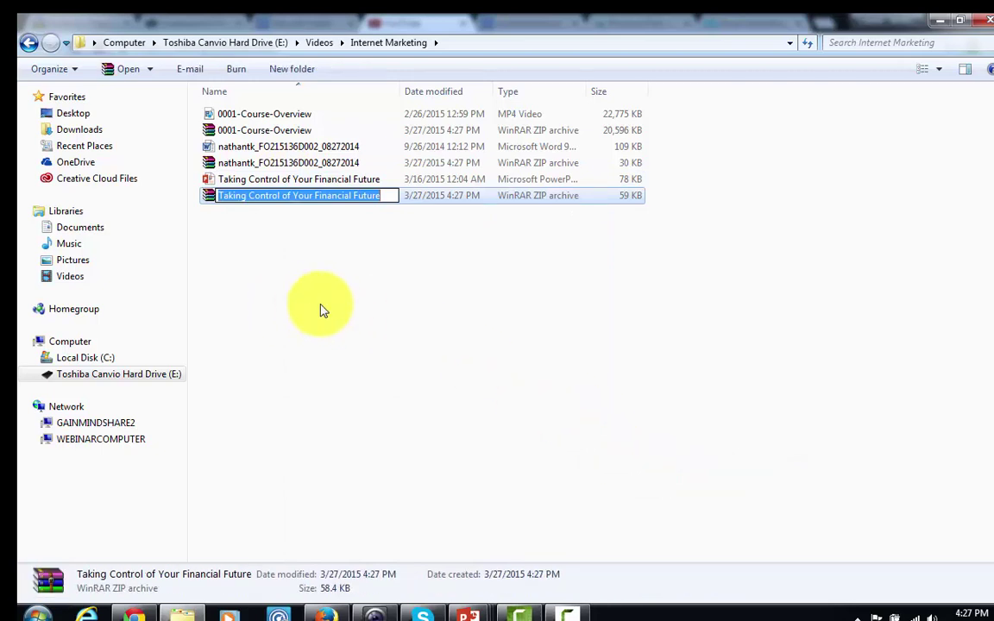
pyautogui.click(412, 342)
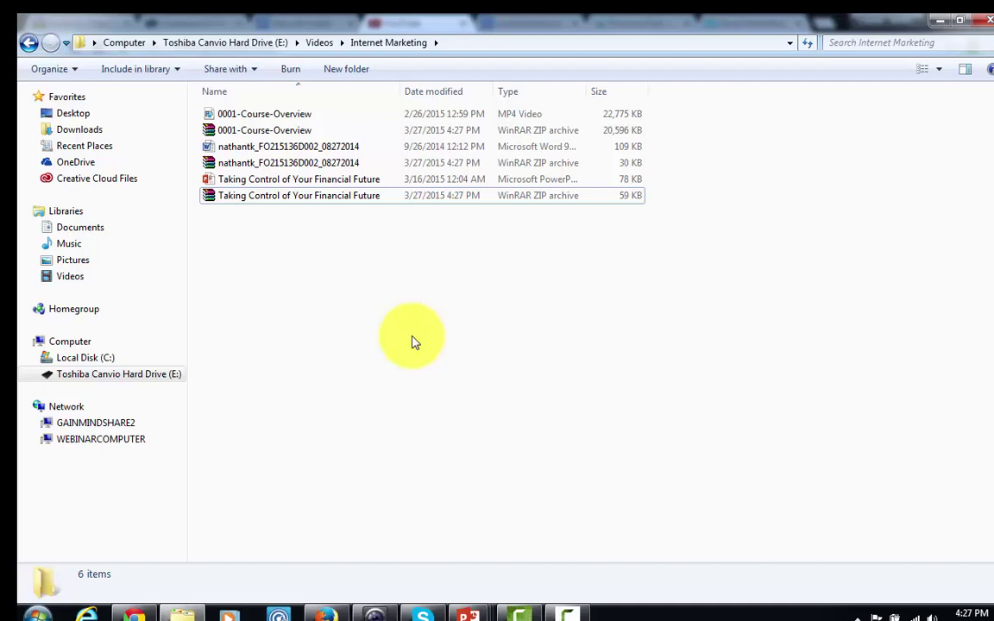
pyautogui.press('super+Down')
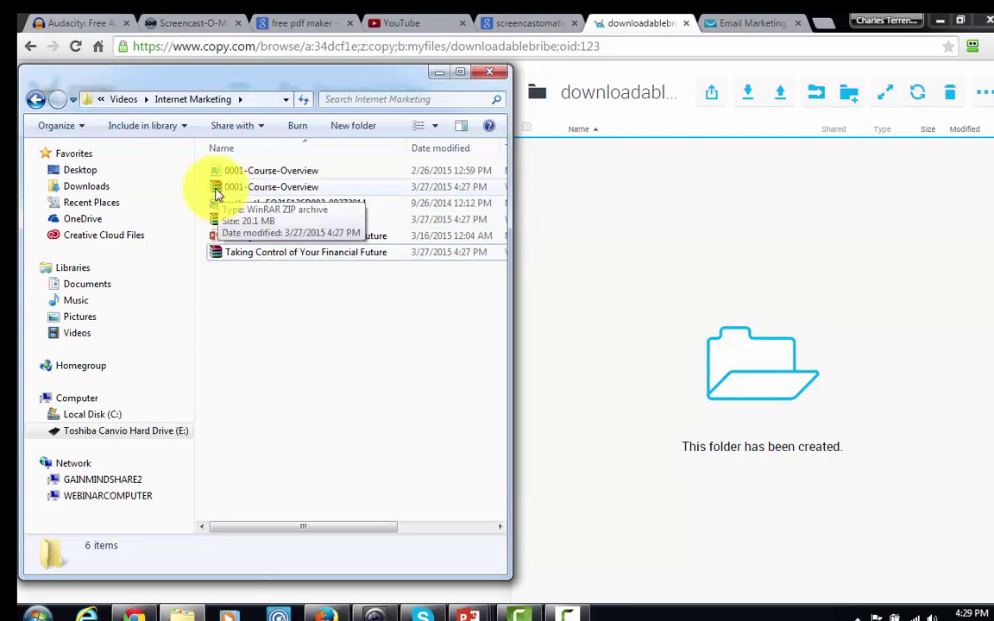
# Step: Upload 0001-Course-Overview.zip into the downloadablebribe folder and view its file details
pyautogui.moveTo(216, 193); pyautogui.dragTo(771, 336)
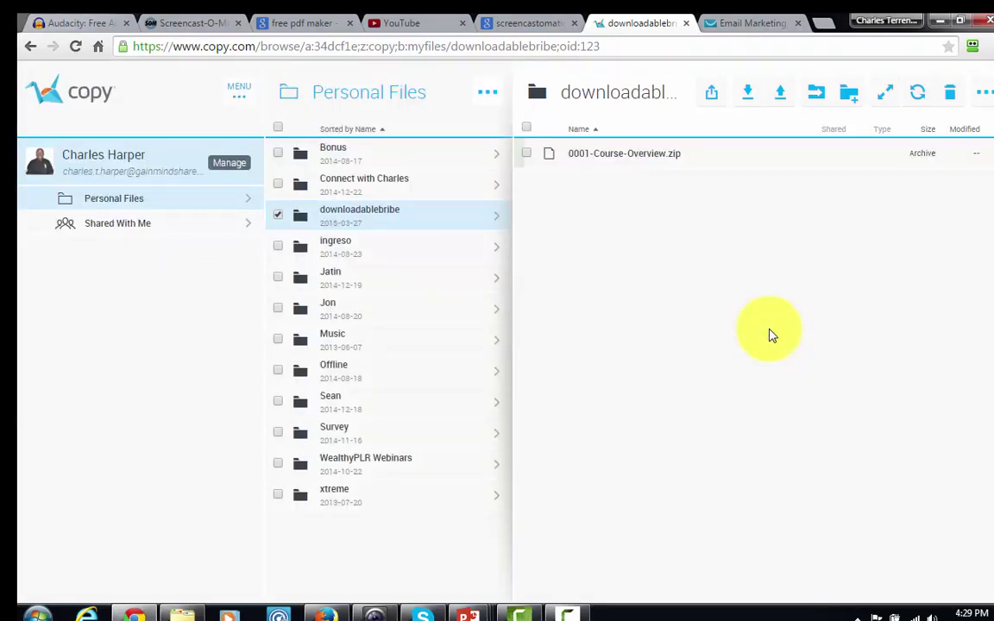
pyautogui.click(712, 158)
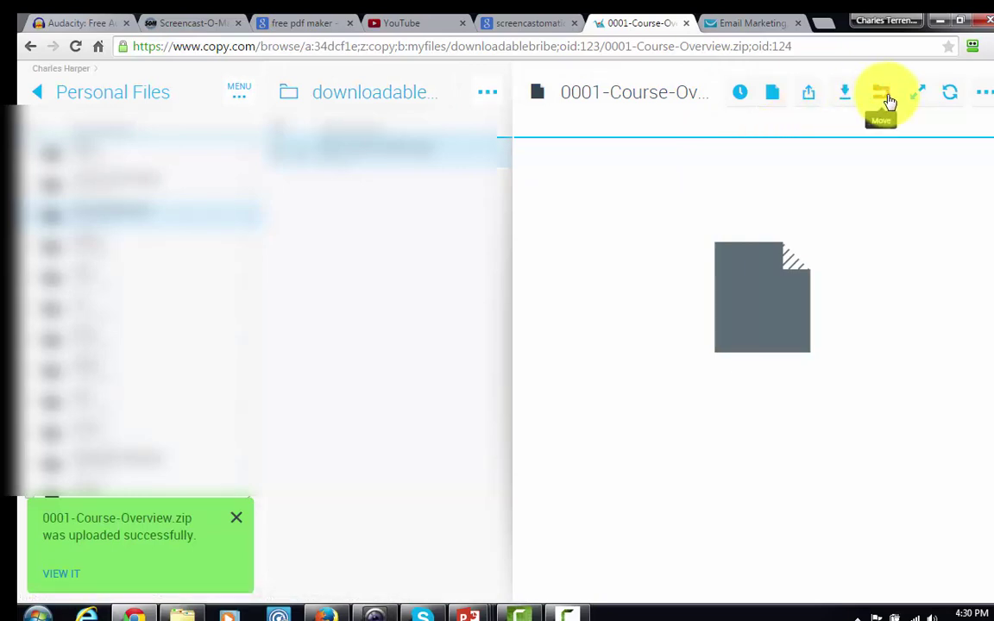
# Step: Create and copy a public link for 0001-Course-Overview.zip, then go to GetResponse
pyautogui.rightClick(757, 283)
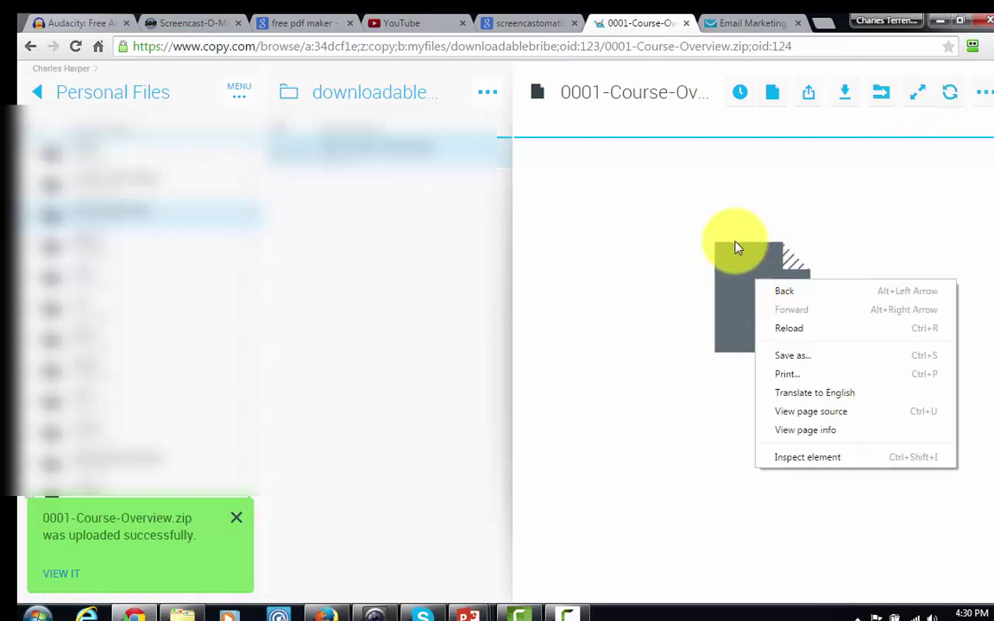
pyautogui.click(736, 249)
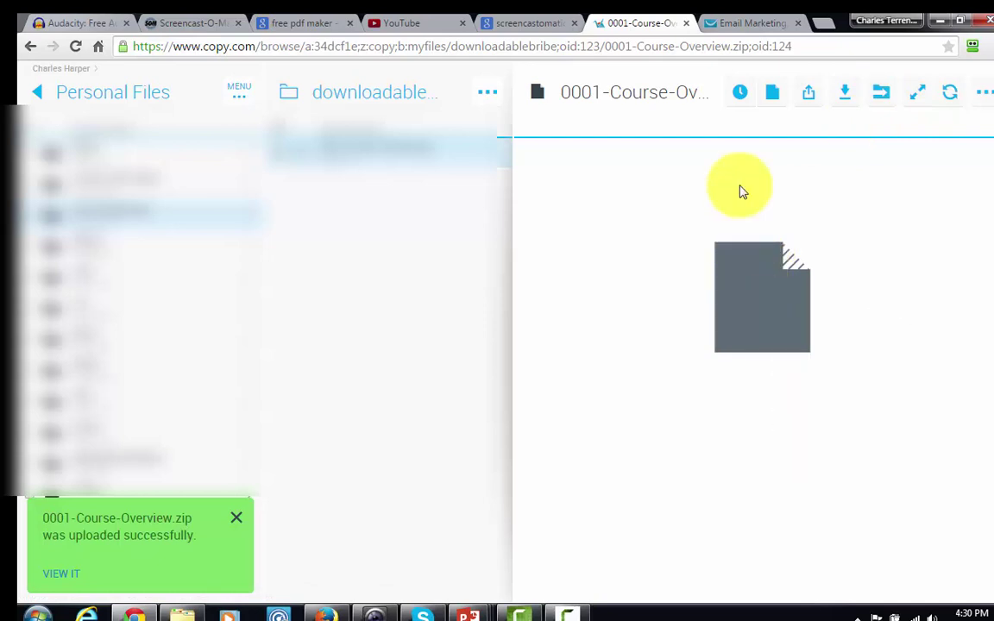
pyautogui.click(802, 98)
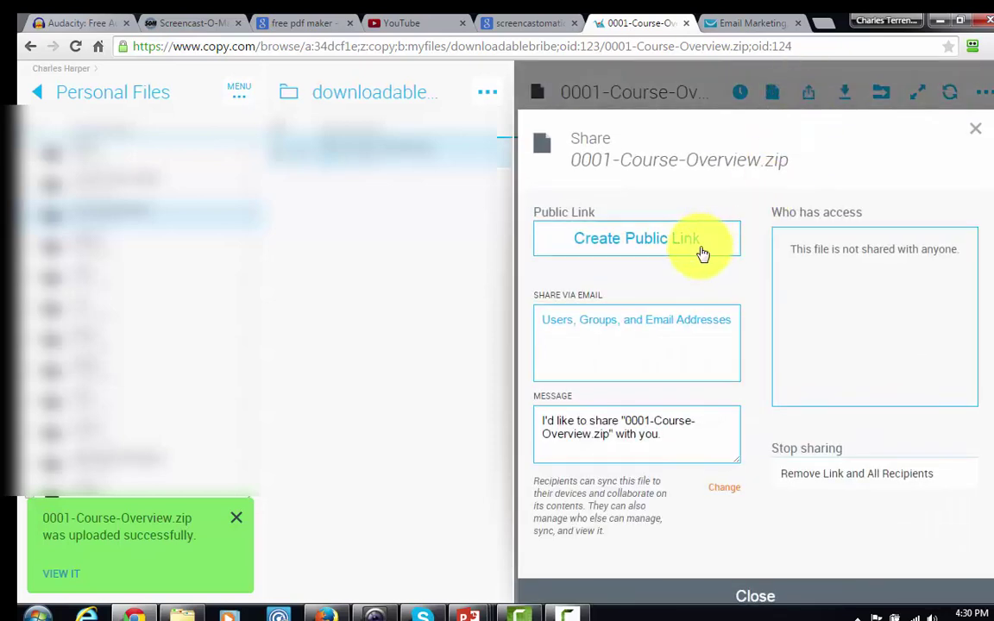
pyautogui.click(651, 243)
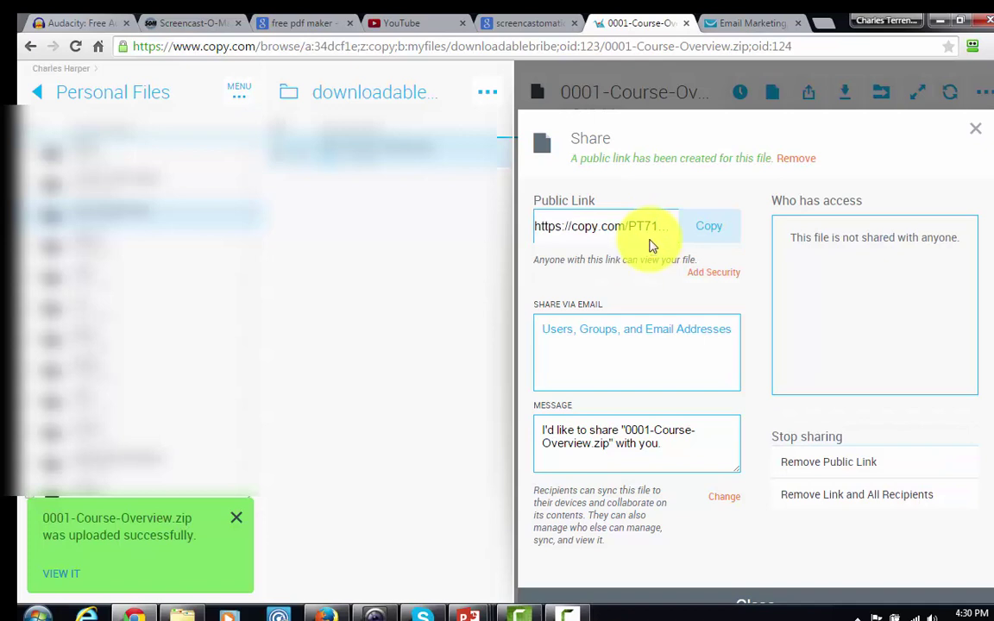
pyautogui.click(705, 229)
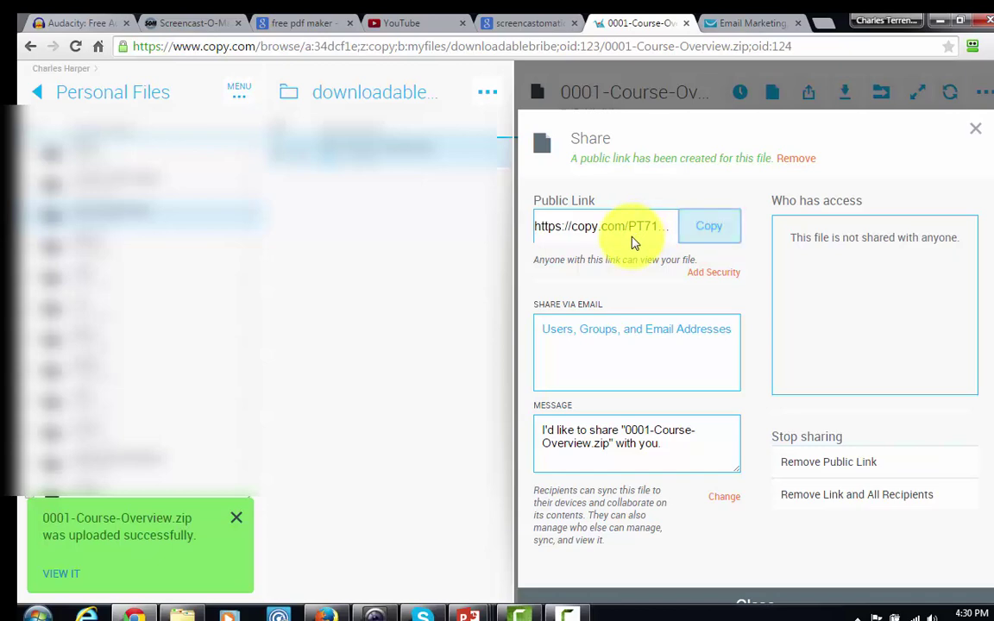
pyautogui.click(725, 23)
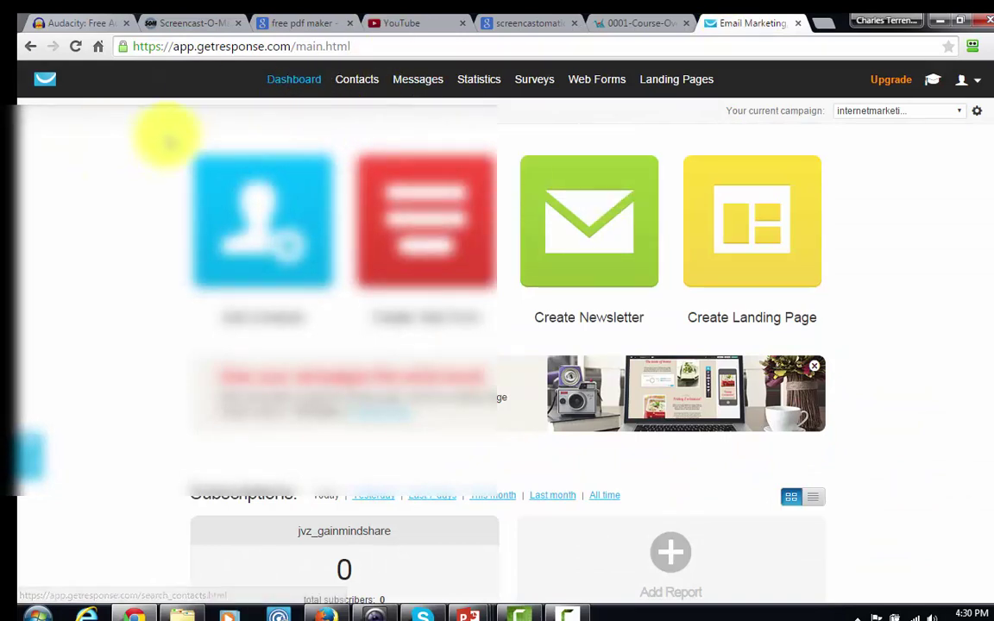
# Step: Start a new autoresponder and create a new email for it
pyautogui.moveTo(429, 90)
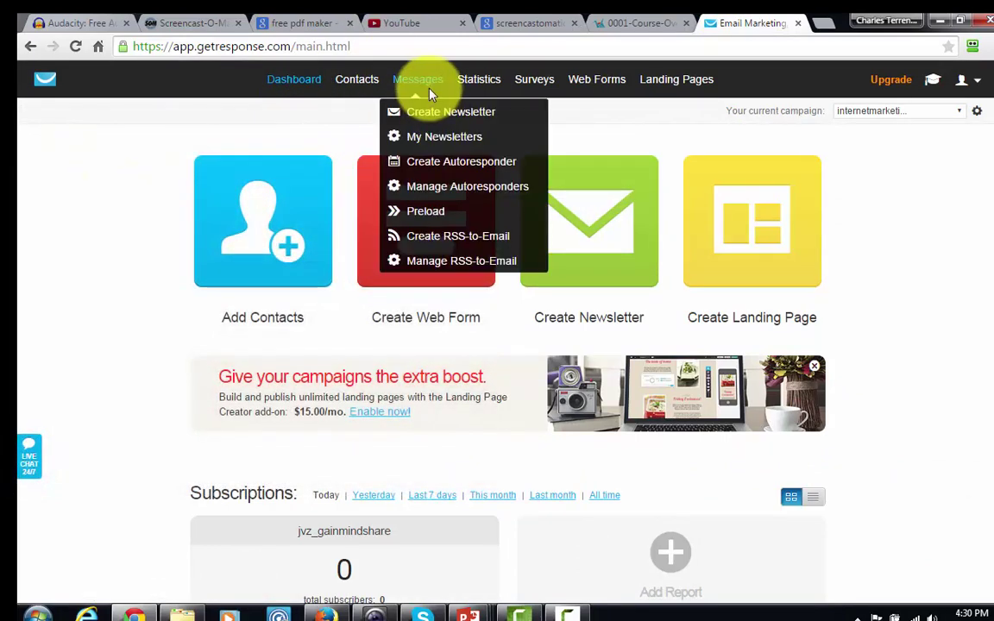
pyautogui.click(440, 164)
pyautogui.scroll(-4, 338, 349)
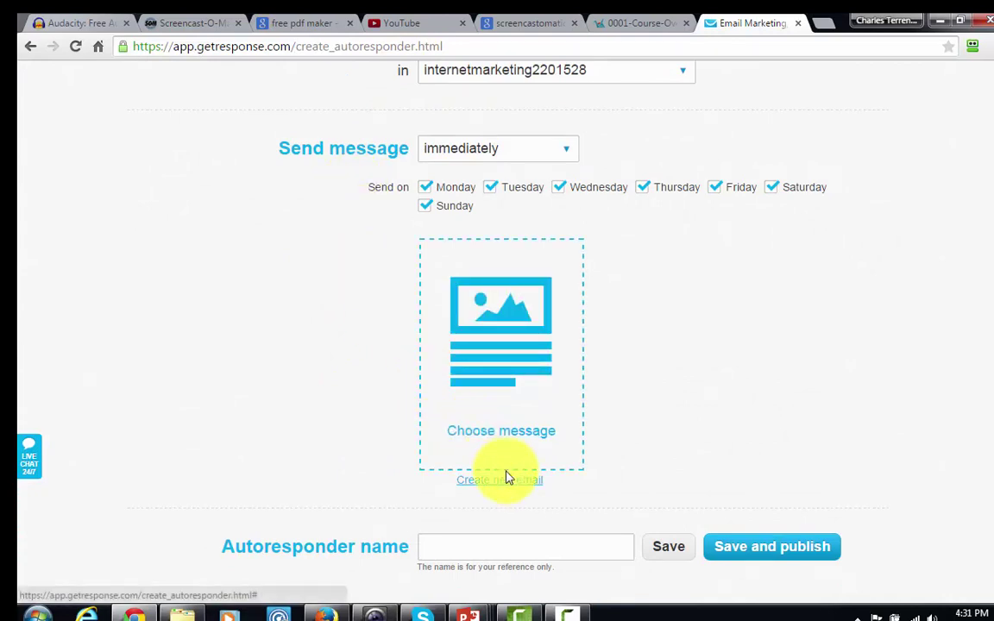
pyautogui.click(505, 488)
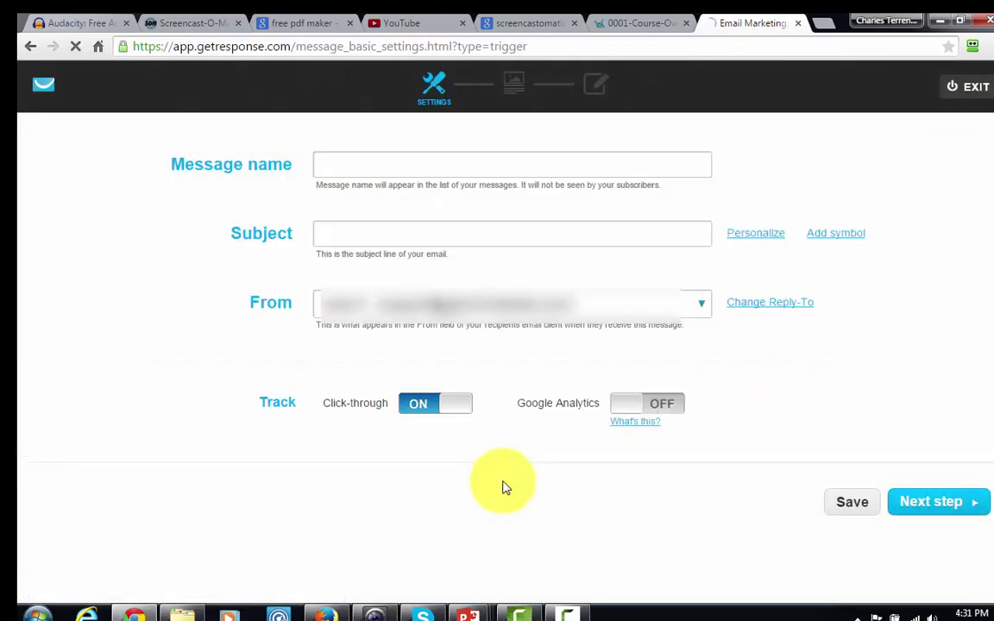
# Step: Name the email and set its subject to 'Thanks for Picking Up the 5 Tips for Great Internet Marketing Profits'
pyautogui.click(366, 165)
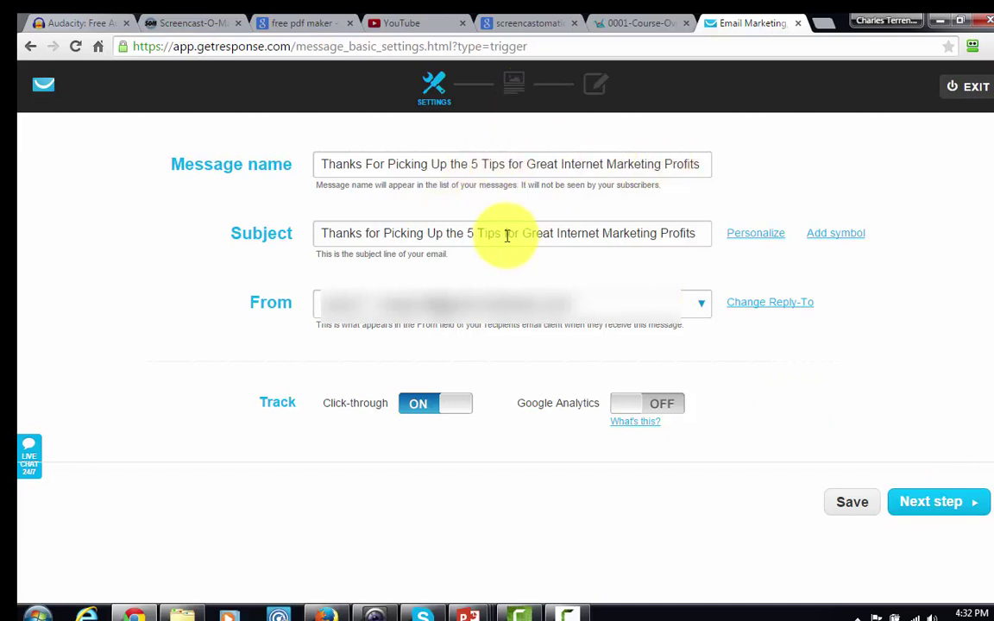
pyautogui.click(911, 509)
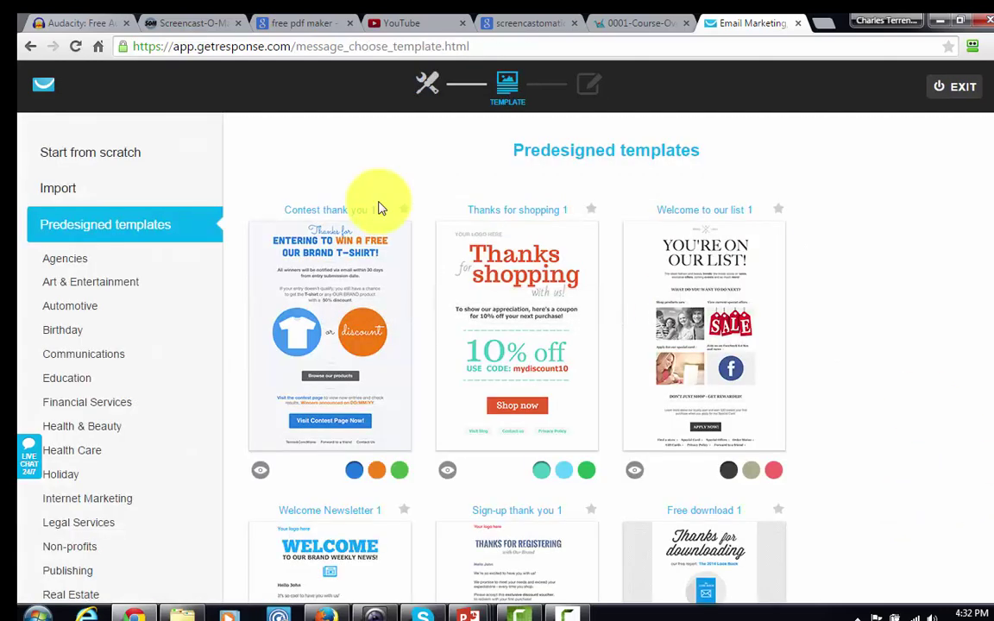
# Step: Start the message from scratch using the Blank template
pyautogui.click(100, 159)
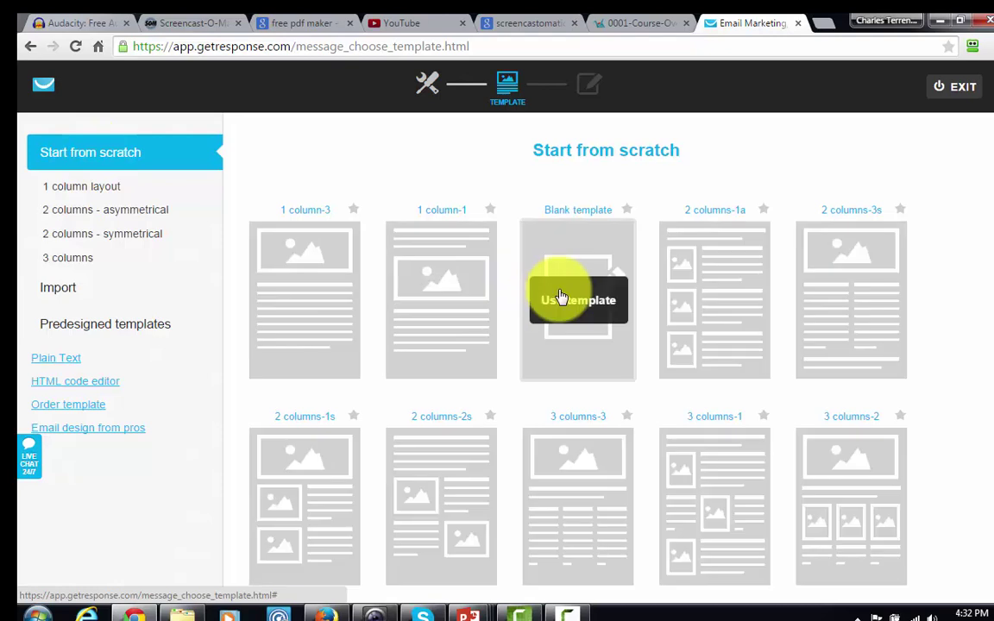
pyautogui.click(568, 295)
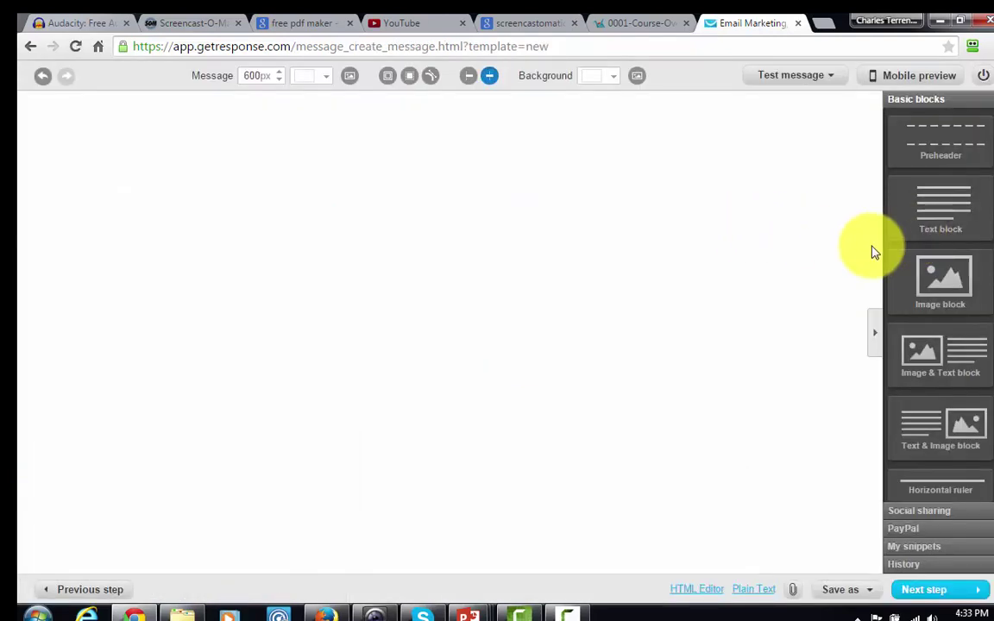
# Step: Add a text block at the top of the message and replace its Lorem ipsum text with 'Thanks'
pyautogui.moveTo(939, 211); pyautogui.dragTo(510, 181)
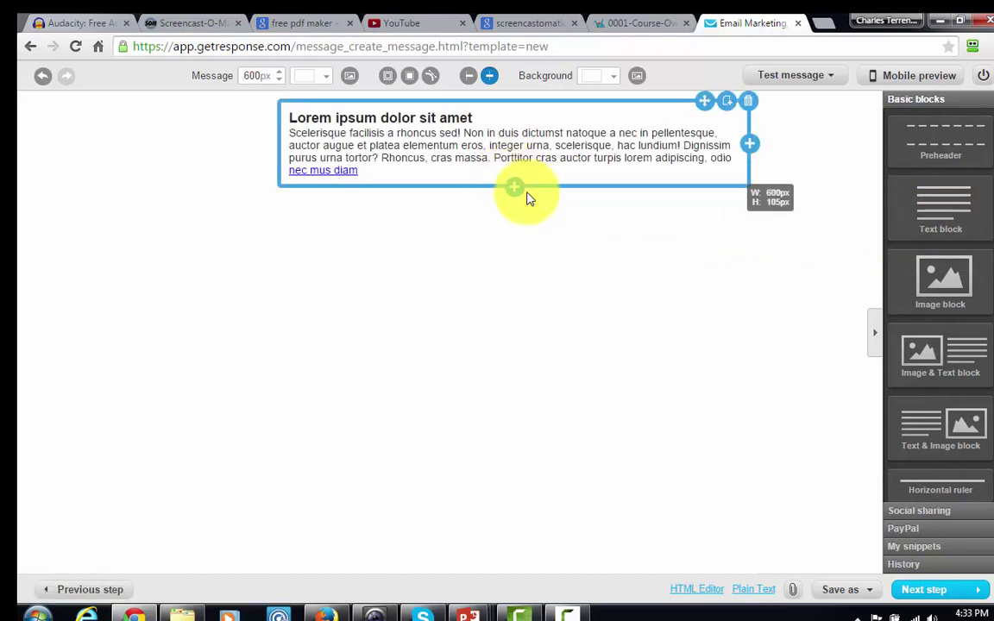
pyautogui.click(373, 169)
pyautogui.moveTo(290, 118); pyautogui.dragTo(394, 175)
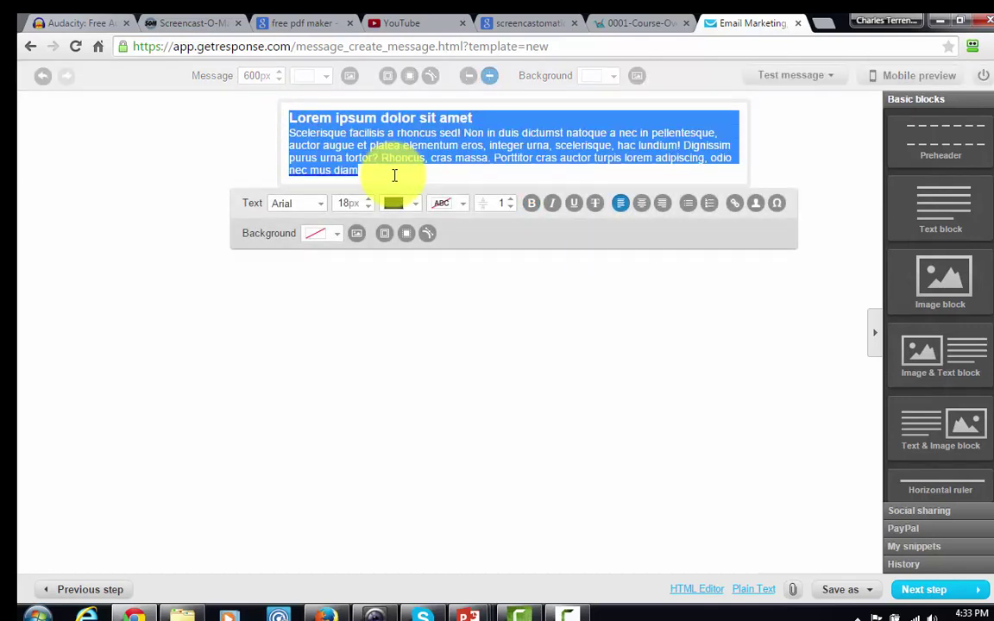
pyautogui.press('BackSpace')
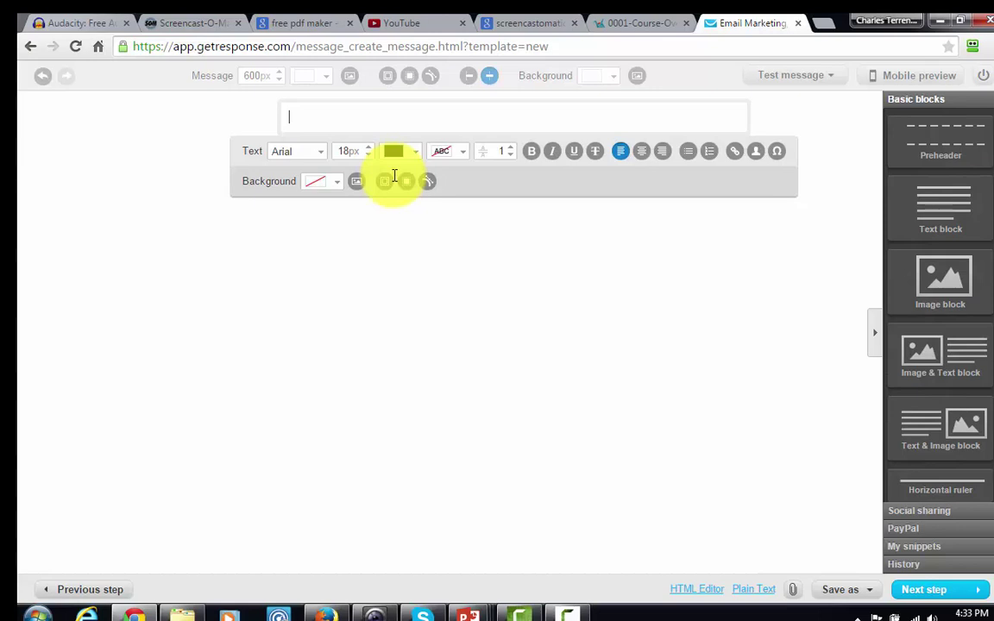
pyautogui.write('Thanks')
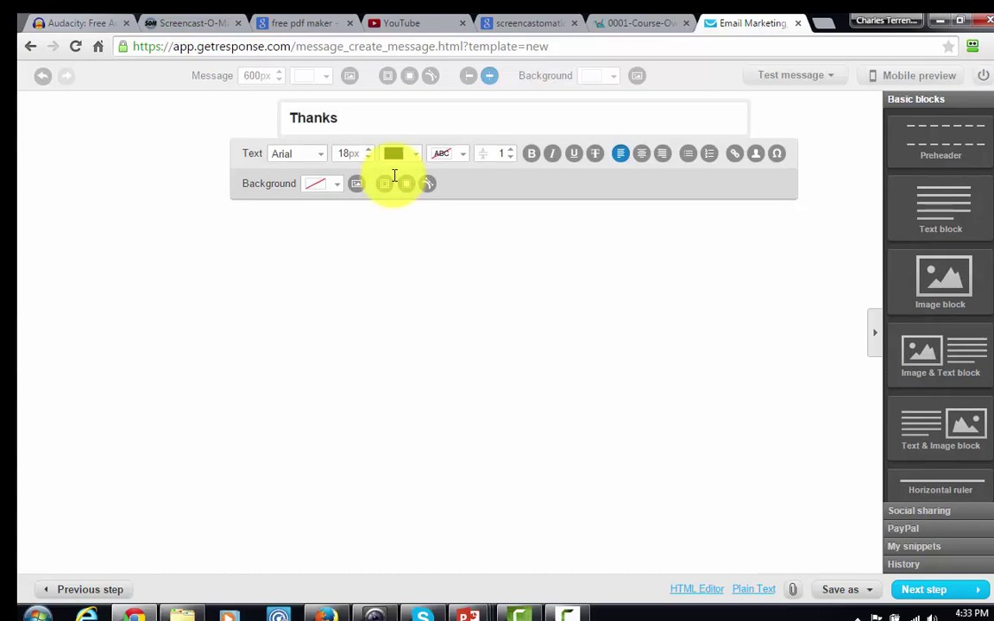
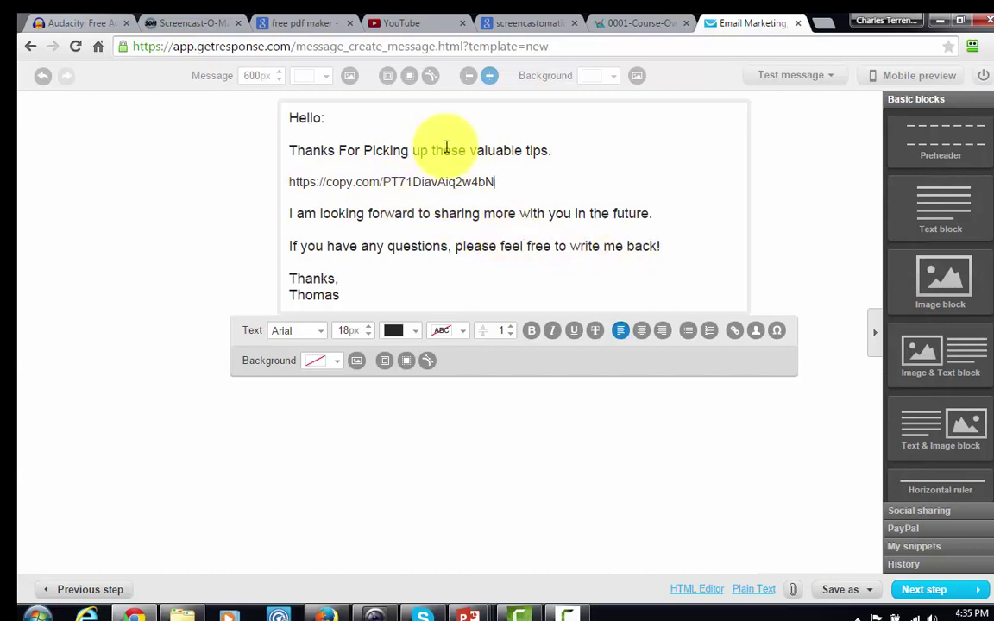
# Step: Paste the copy.com download link and change the greeting to 'Hello [[firstname]]:'
pyautogui.click(321, 117)
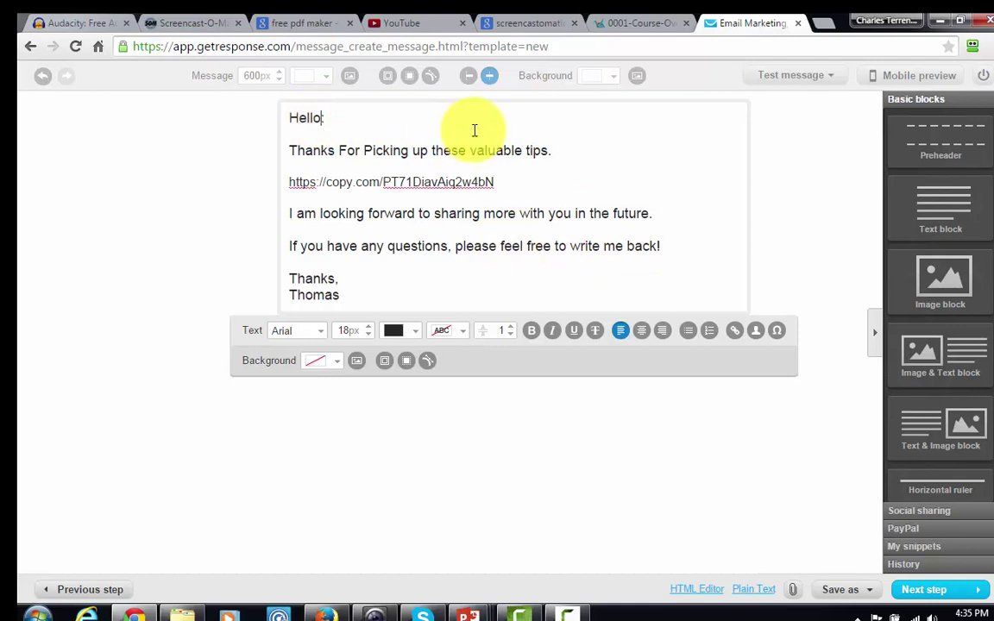
pyautogui.click(759, 332)
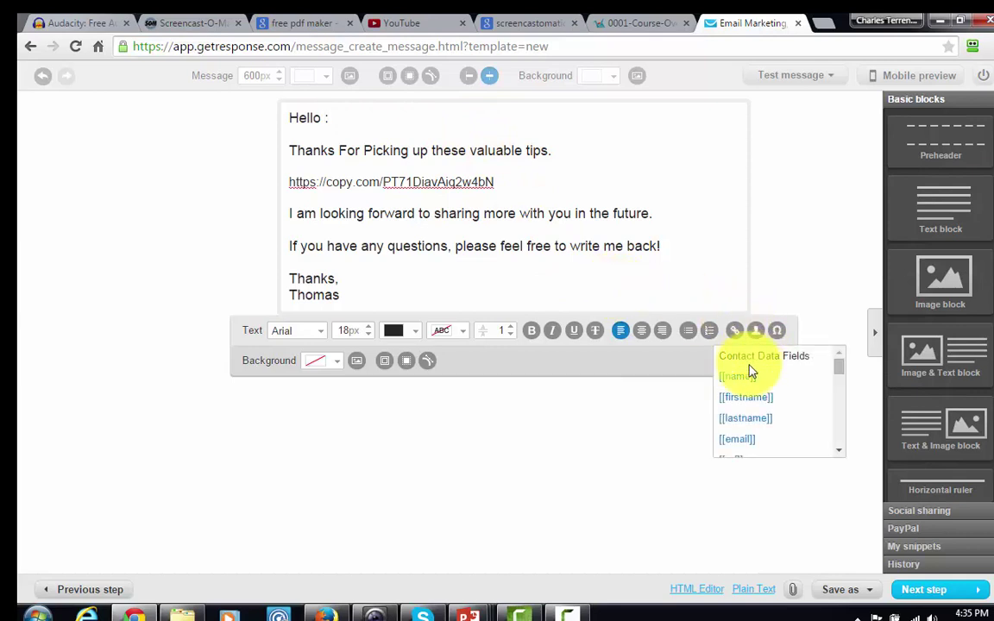
pyautogui.click(749, 399)
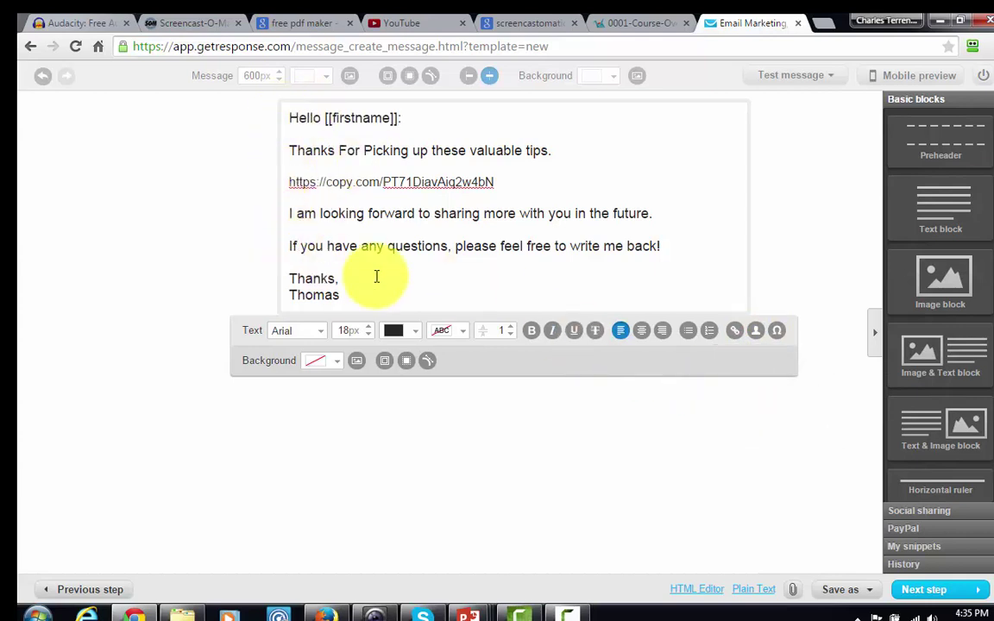
pyautogui.write(':')
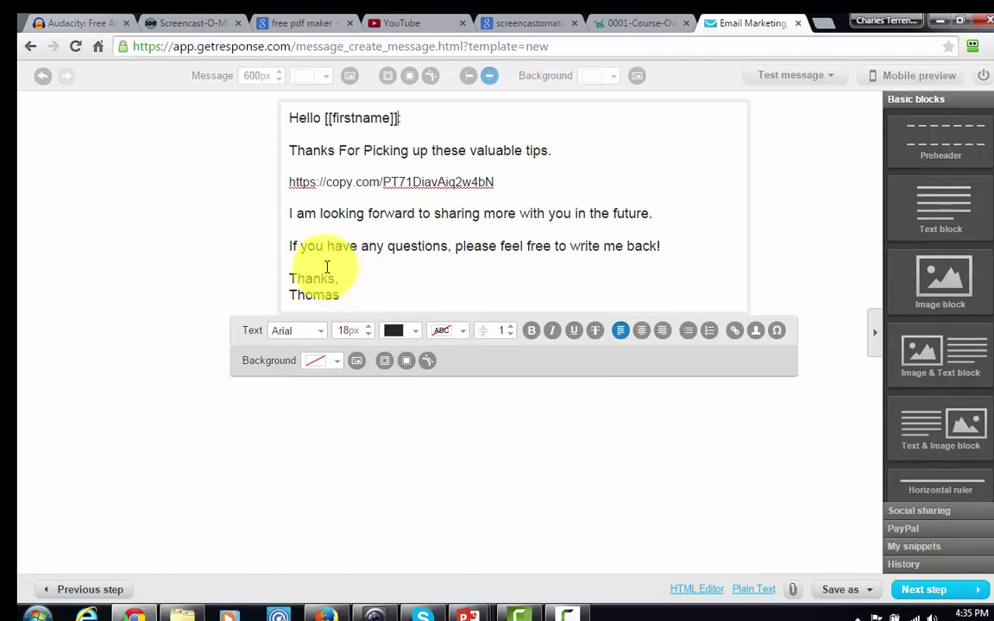
# Step: Copy the entire message text into the Plain Text version
pyautogui.click(636, 431)
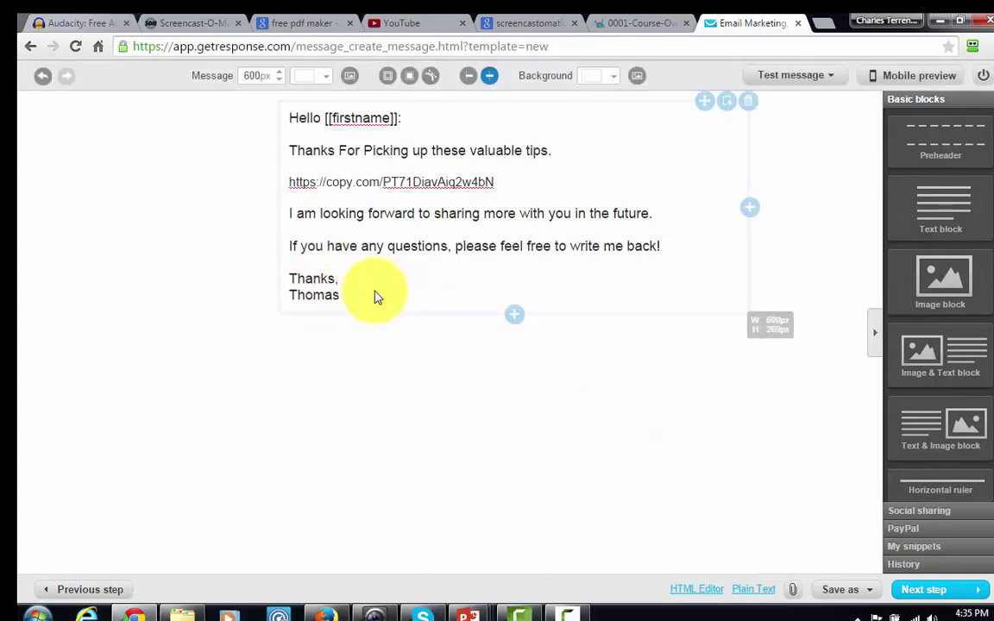
pyautogui.click(342, 280)
pyautogui.moveTo(342, 292); pyautogui.dragTo(260, 104)
pyautogui.rightClick(380, 151)
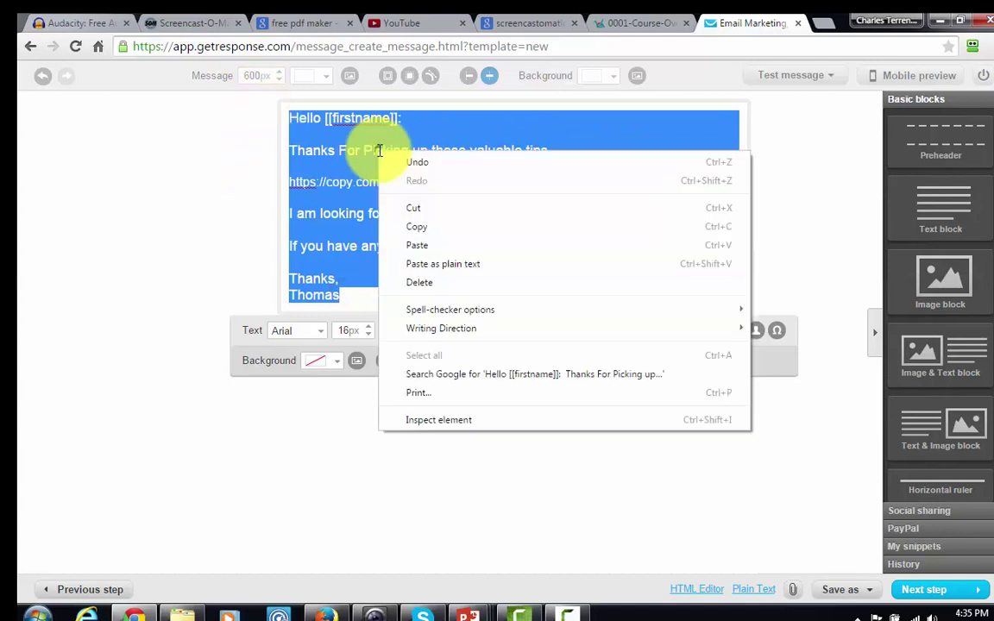
pyautogui.click(426, 224)
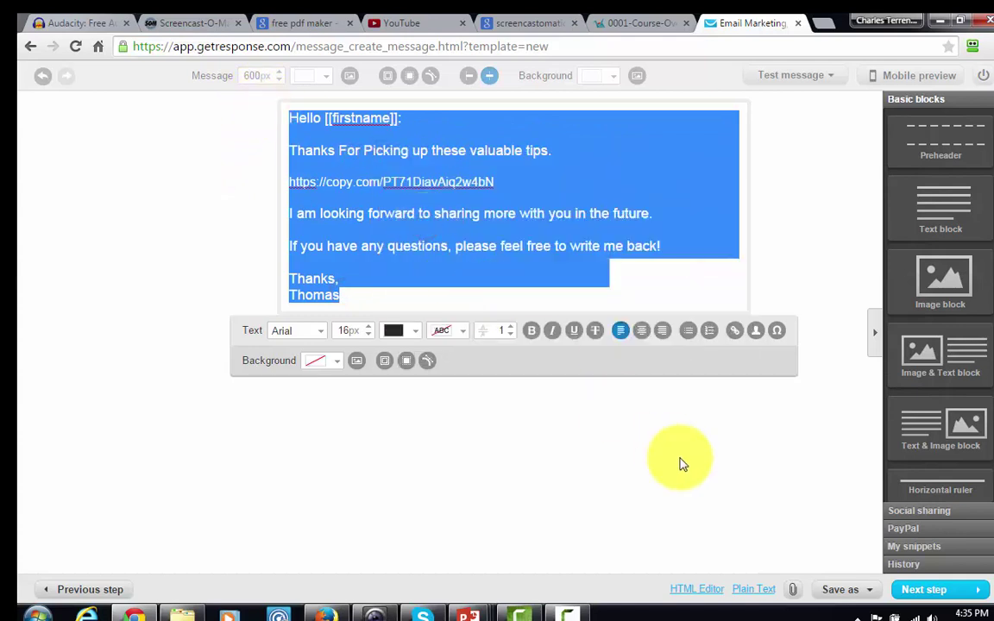
pyautogui.click(749, 587)
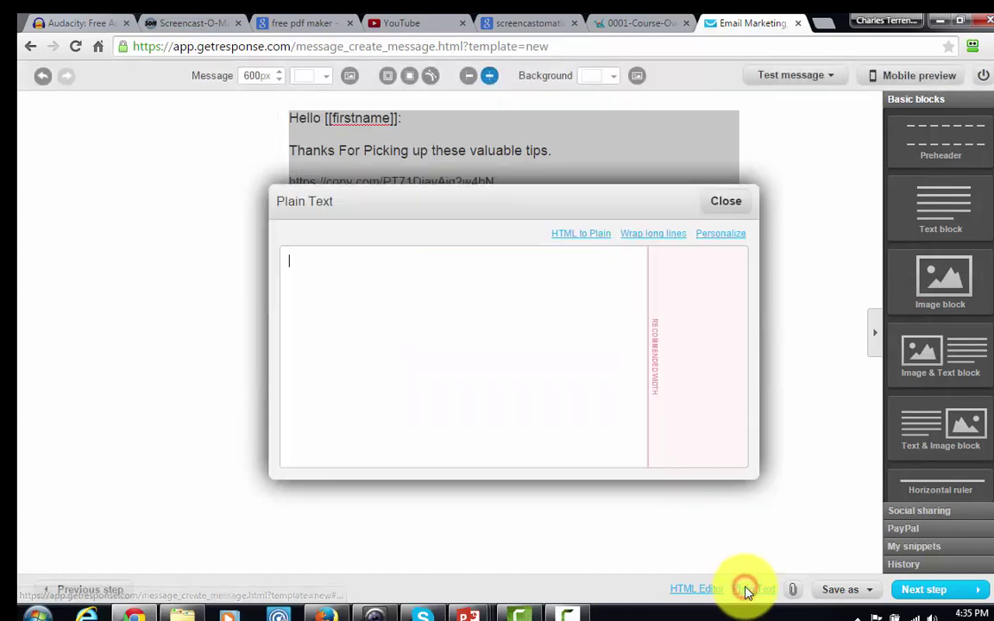
pyautogui.click(369, 299)
pyautogui.hotkey('ctrl', 'v')
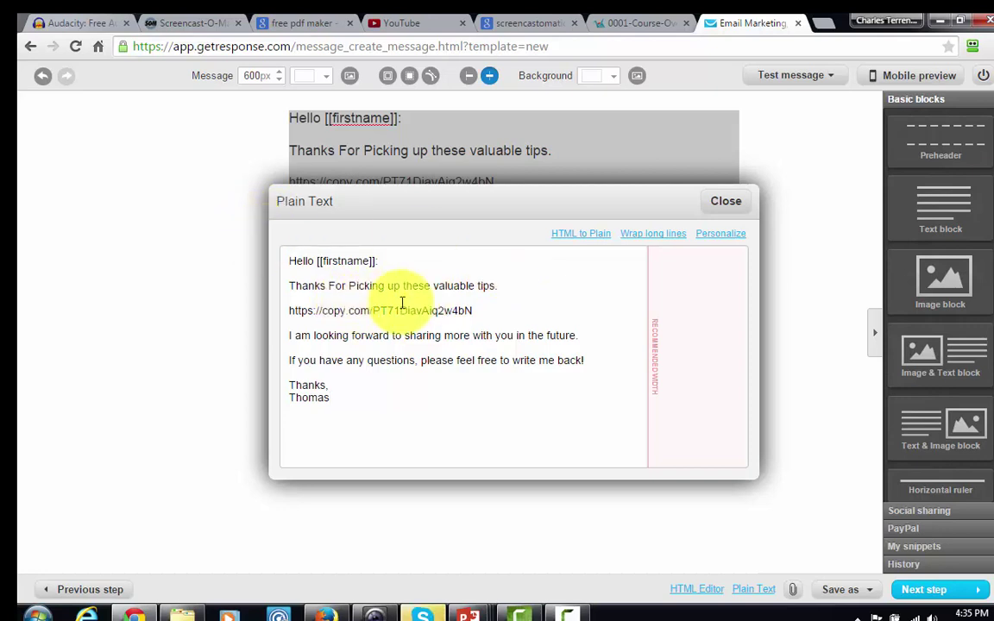
# Step: Close the plain-text editor and save and publish the autoresponder
pyautogui.click(723, 209)
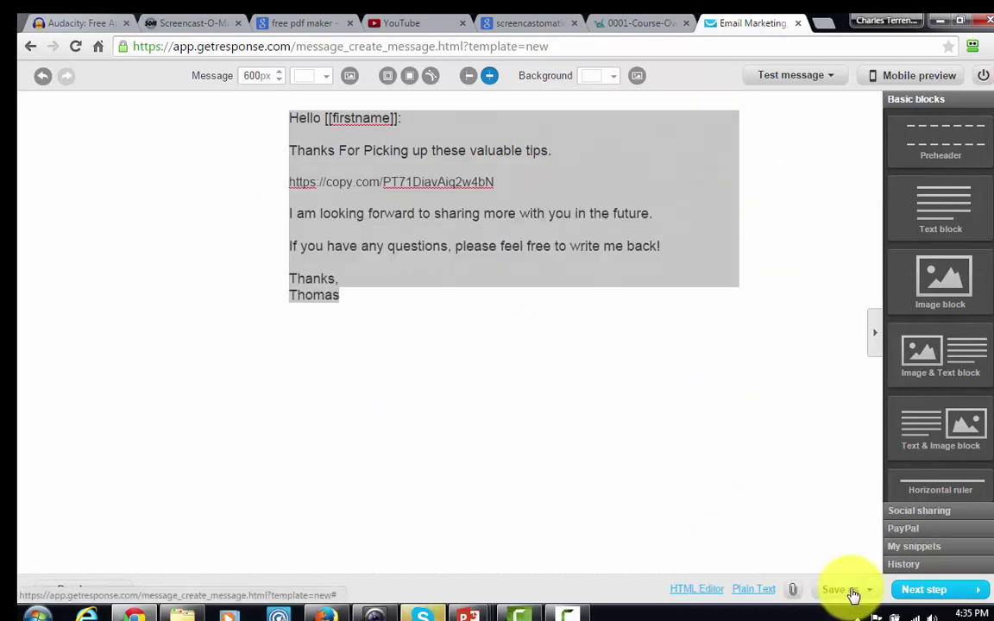
pyautogui.click(923, 591)
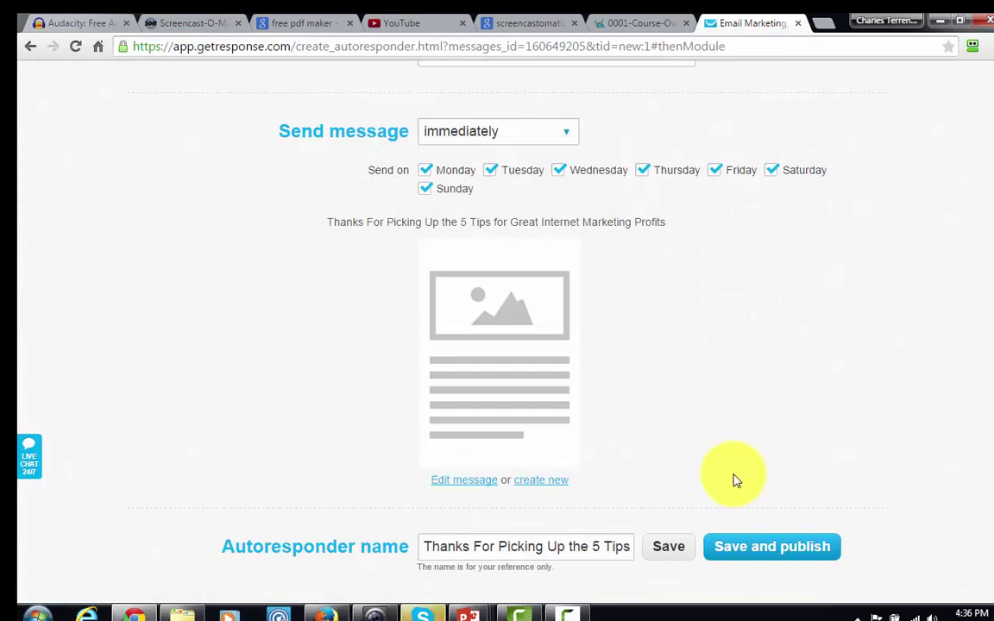
pyautogui.click(746, 550)
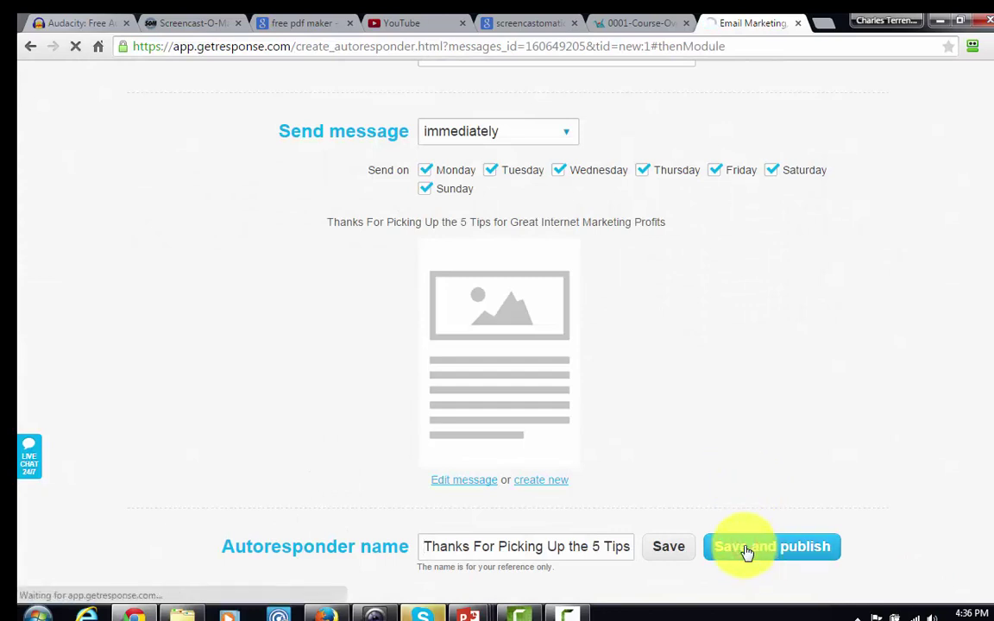